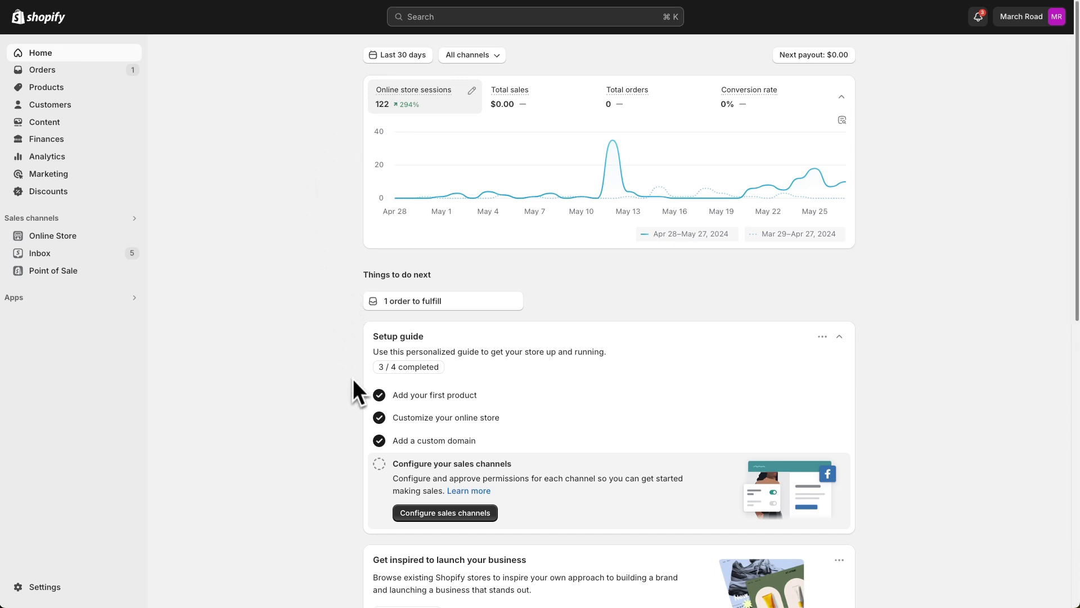
scroll(318, 422, "down", 4)
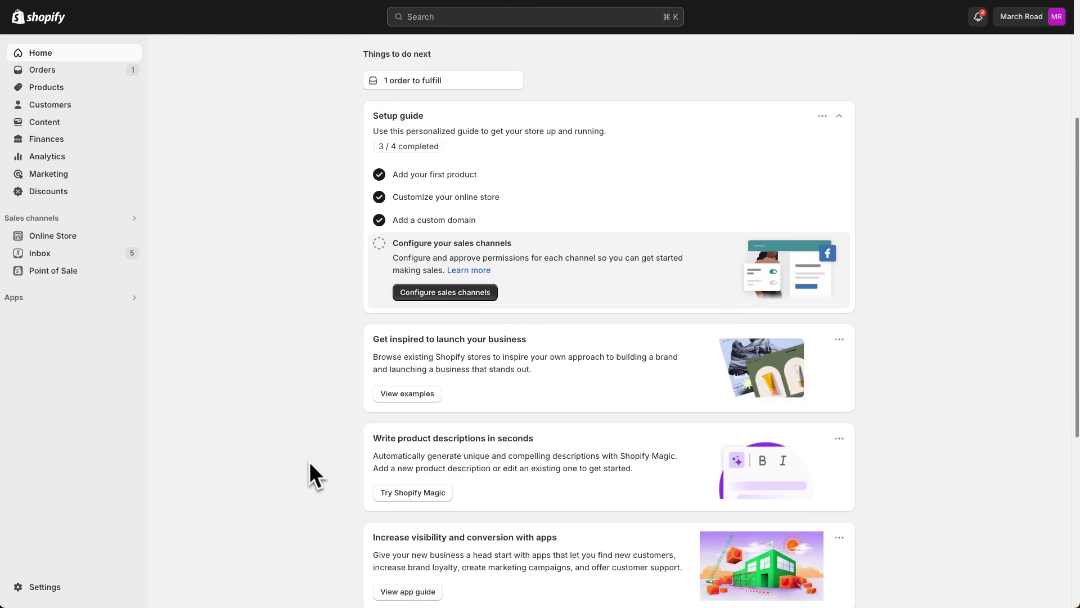
scroll(313, 465, "down", 1)
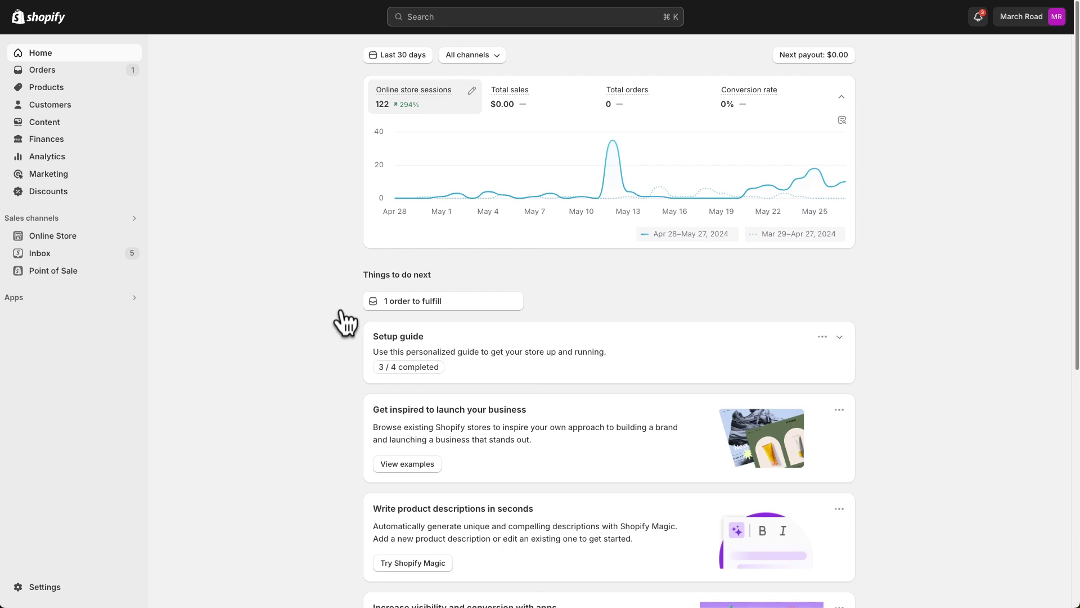
scroll(347, 350, "down", 3)
scroll(348, 356, "down", 2)
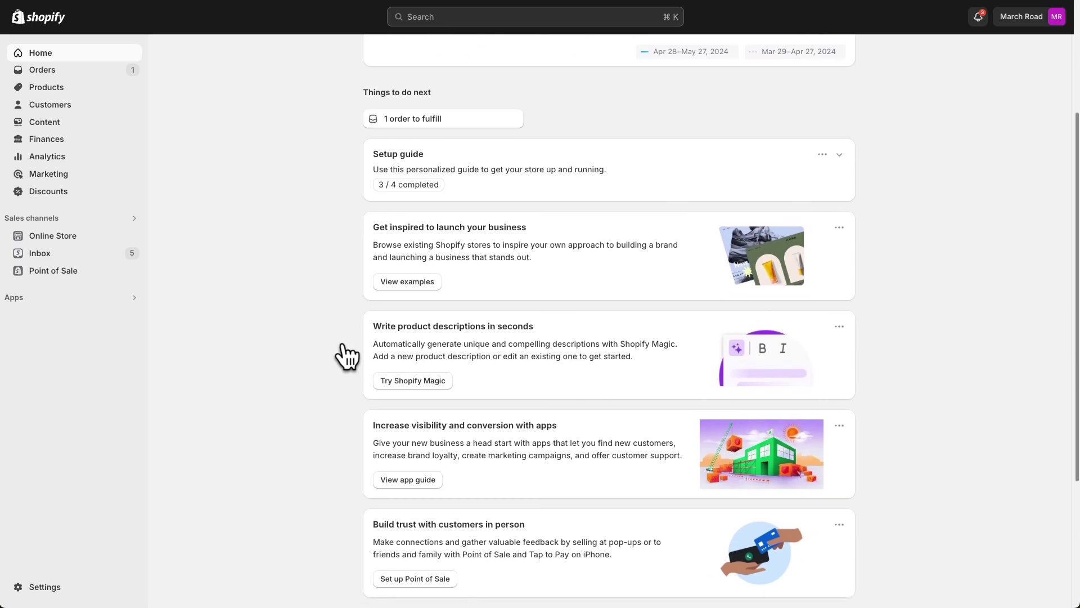
scroll(347, 356, "down", 2)
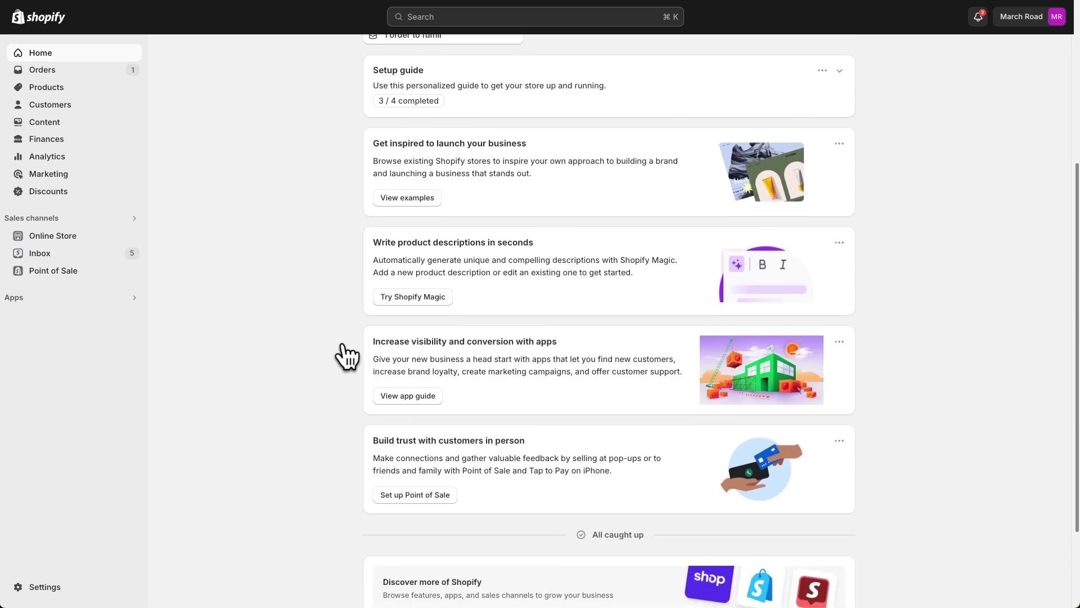